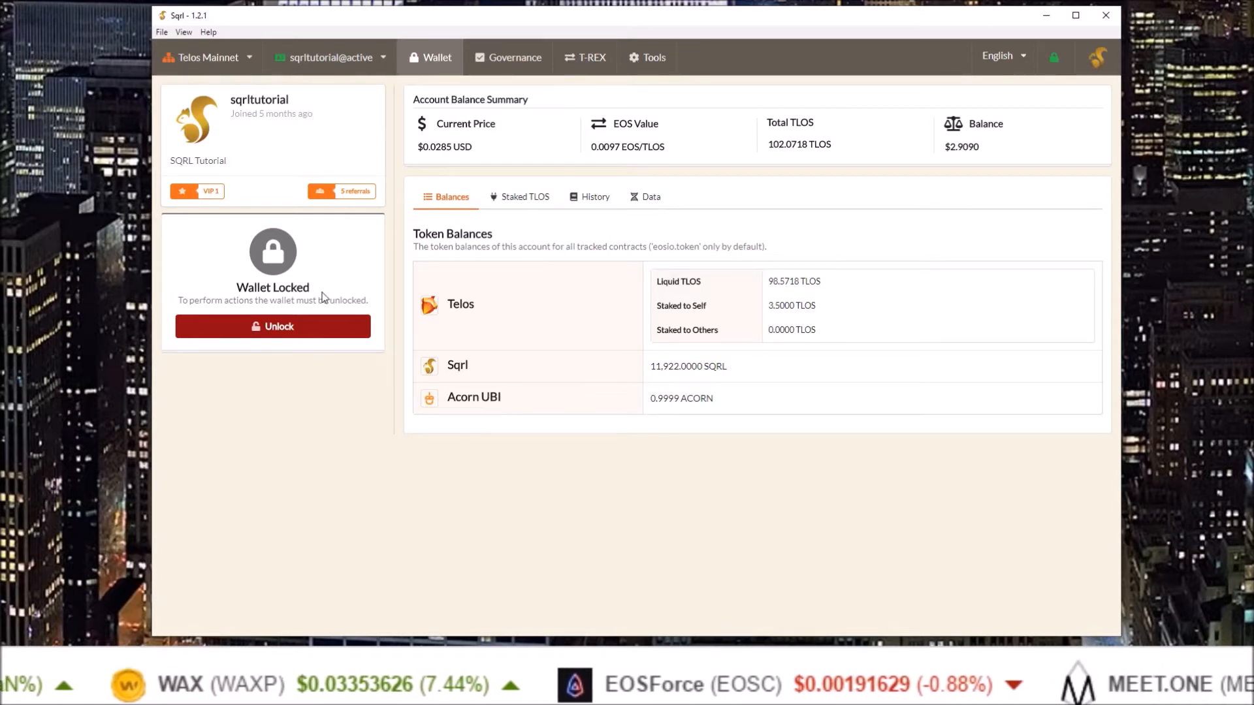
Unlock the wallet by entering the local wallet password.
left_click(268, 332)
key("ctrl+v")
type("•••••••")
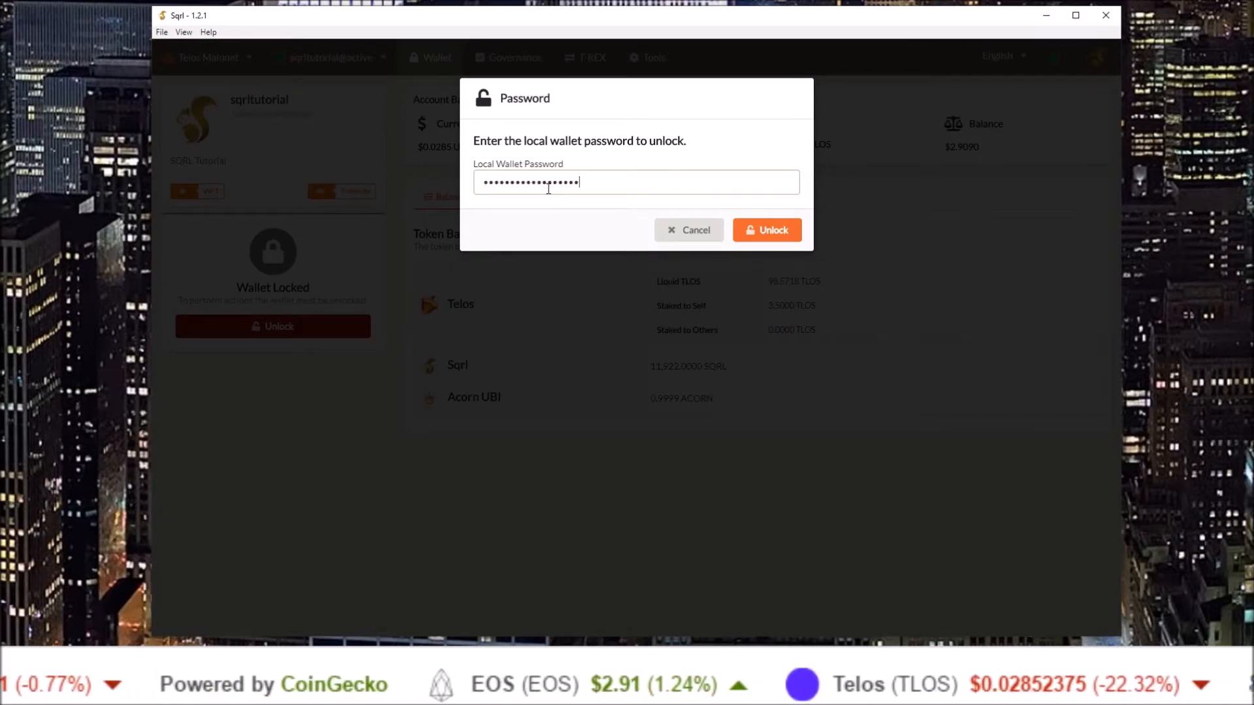
left_click(763, 229)
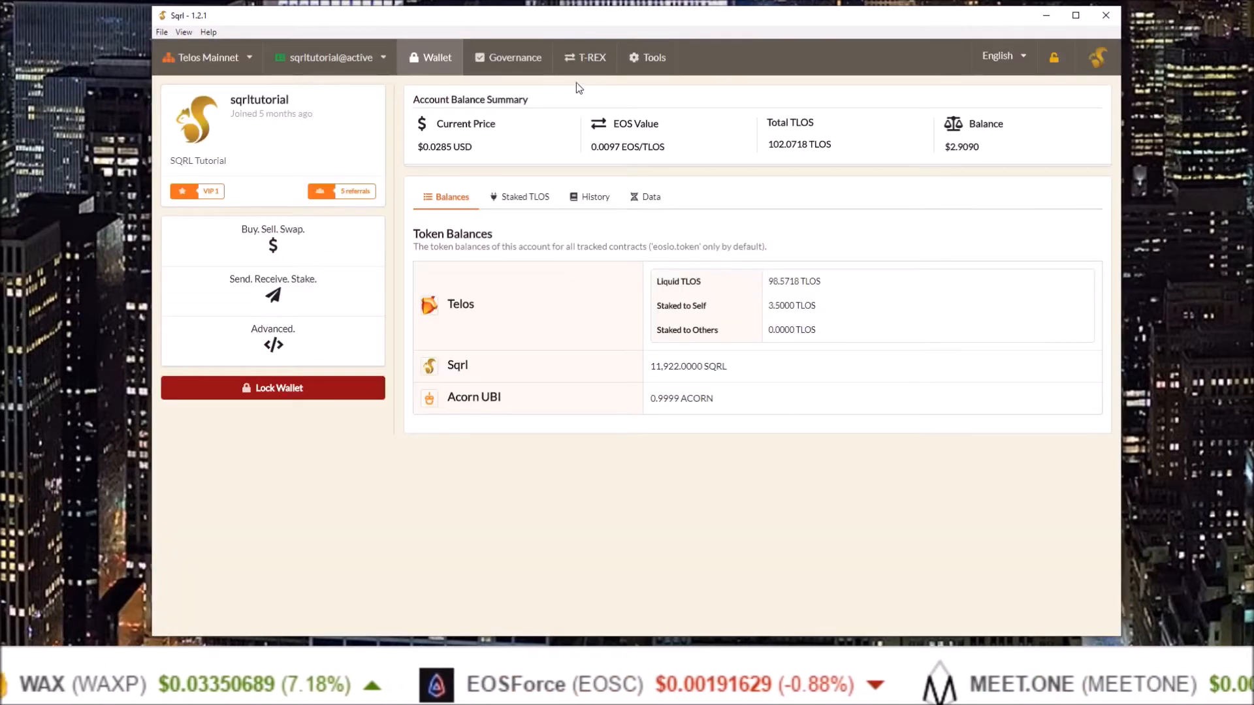
Create a worker proposal titled "Works 2.0 Tutorials on SQRL (Demo)", described as "Demo proposal used in the Works 2.0 SQRL tutorial video", in the Education category.
left_click(516, 62)
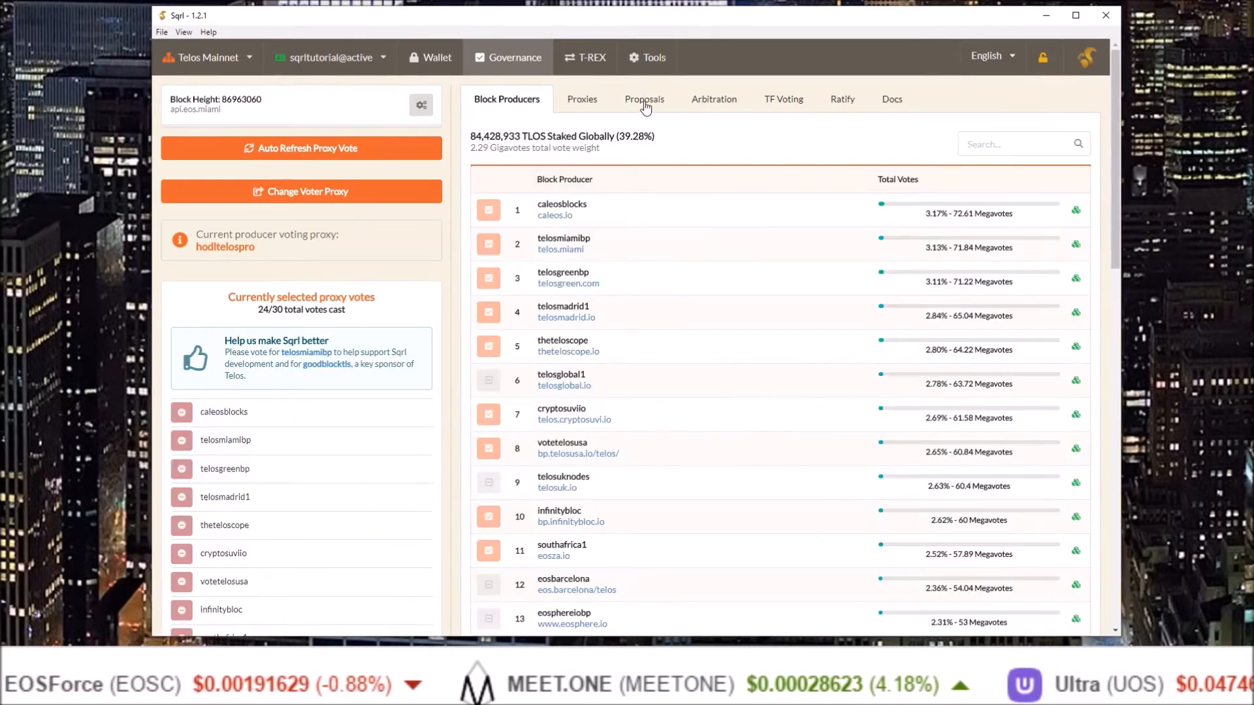
left_click(645, 103)
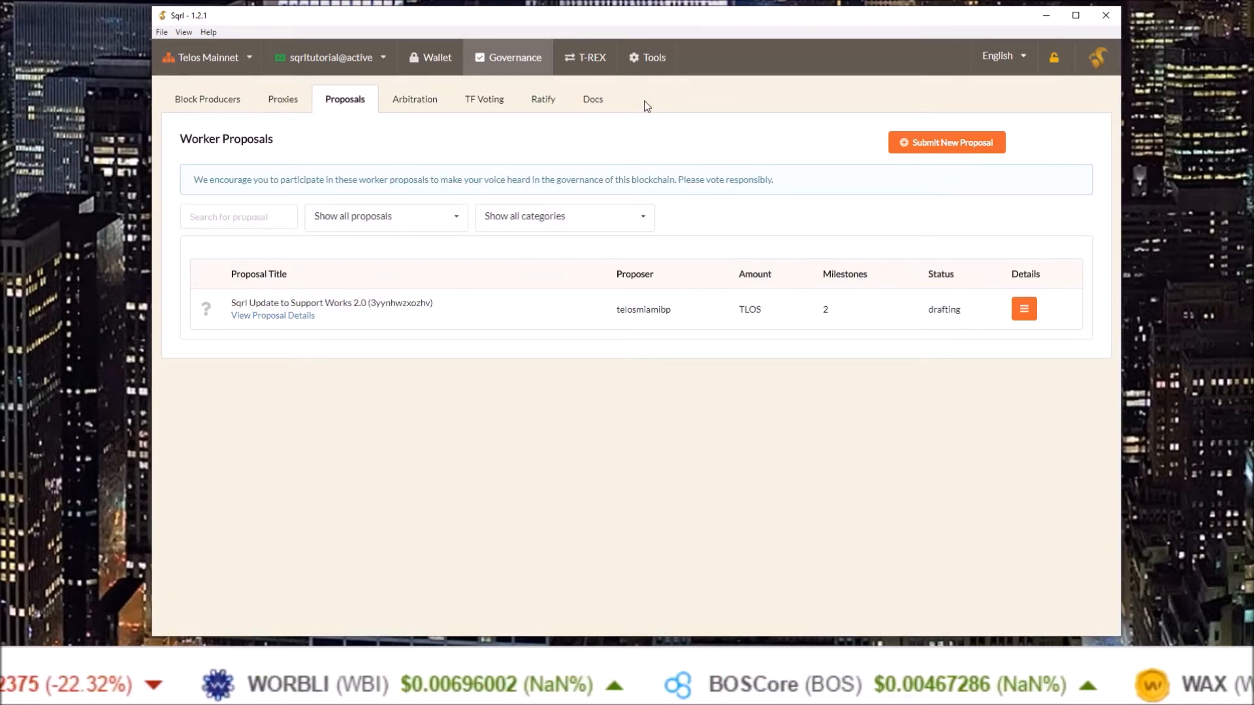
left_click(935, 149)
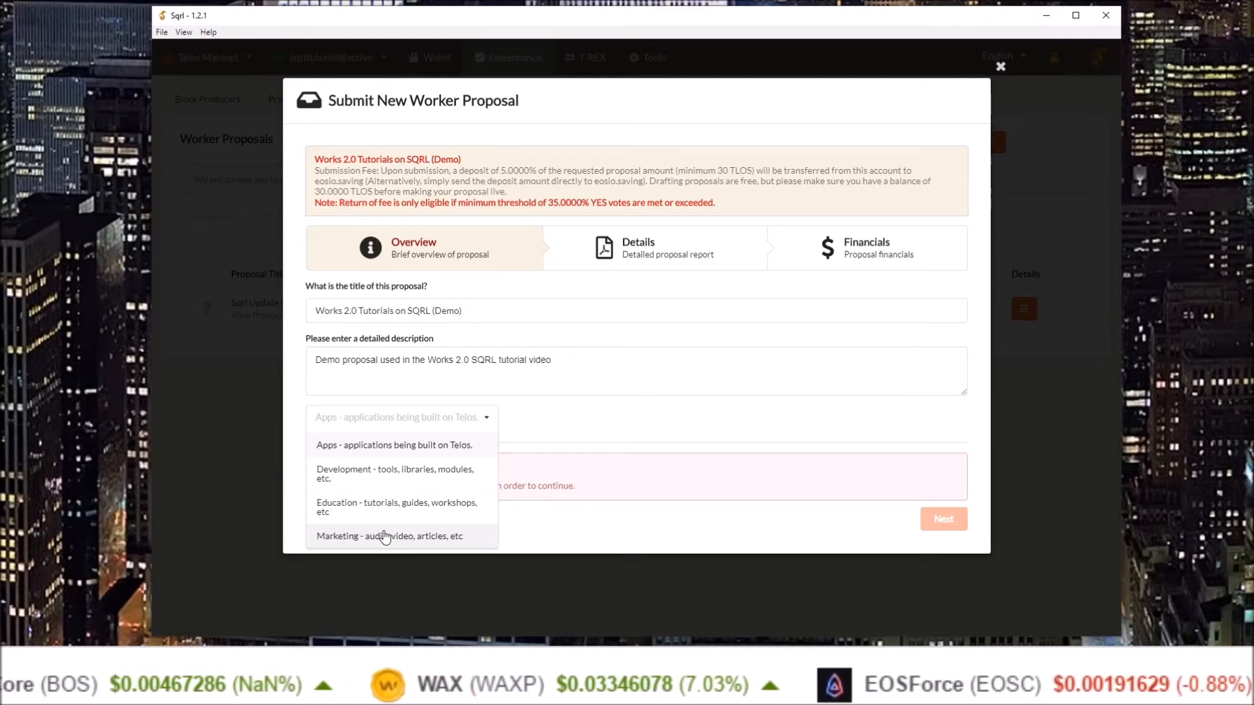
left_click(395, 507)
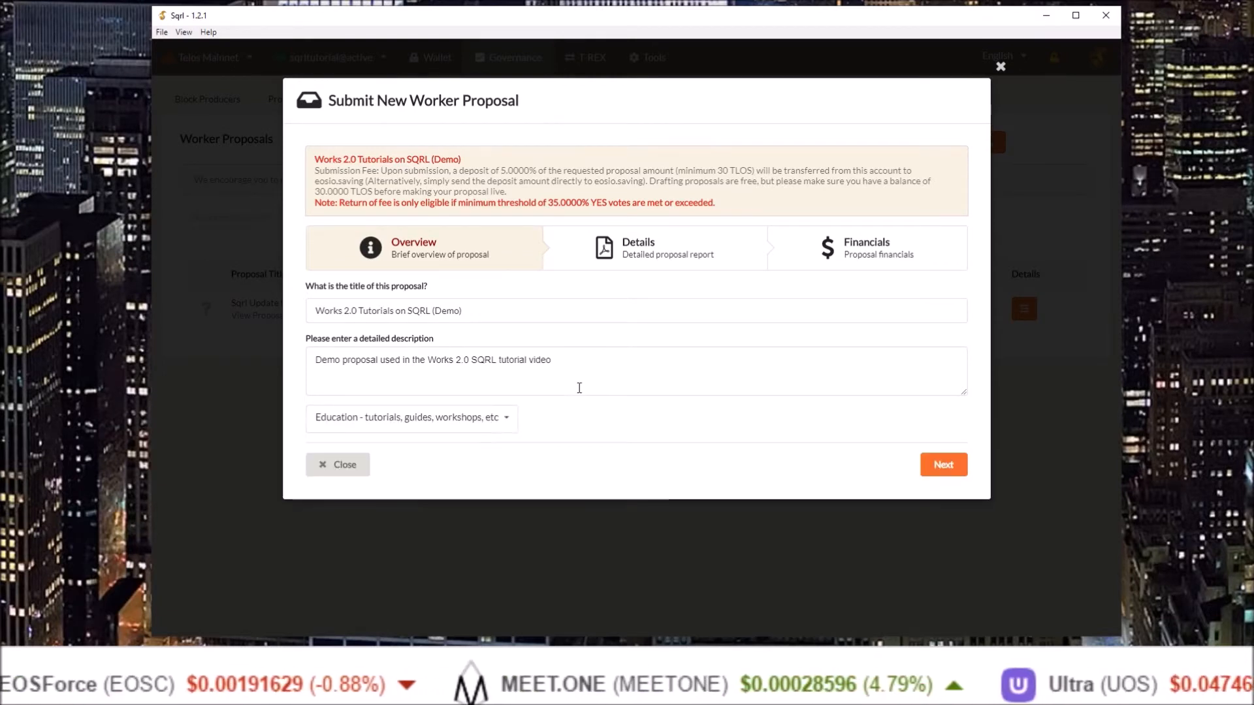
left_click(936, 466)
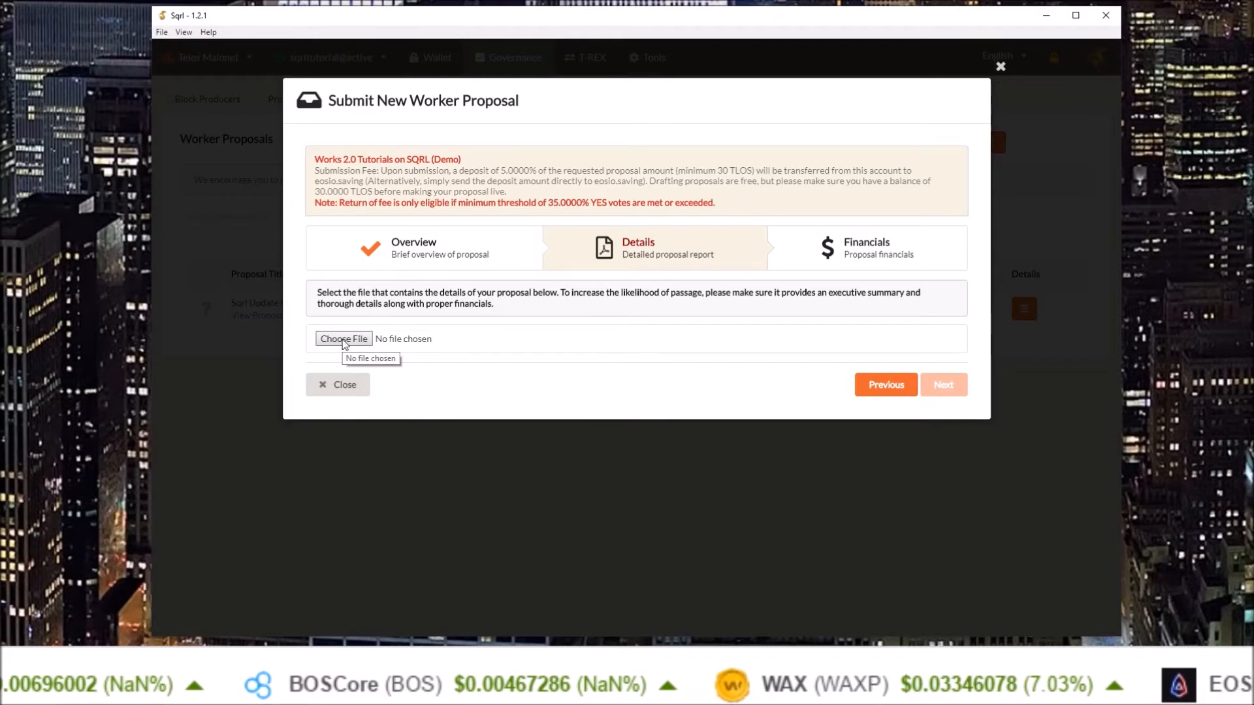
Attach the desktop file "Telos Works 2.0 Demo Proposal" as the detailed proposal report and continue to the financials.
left_click(344, 339)
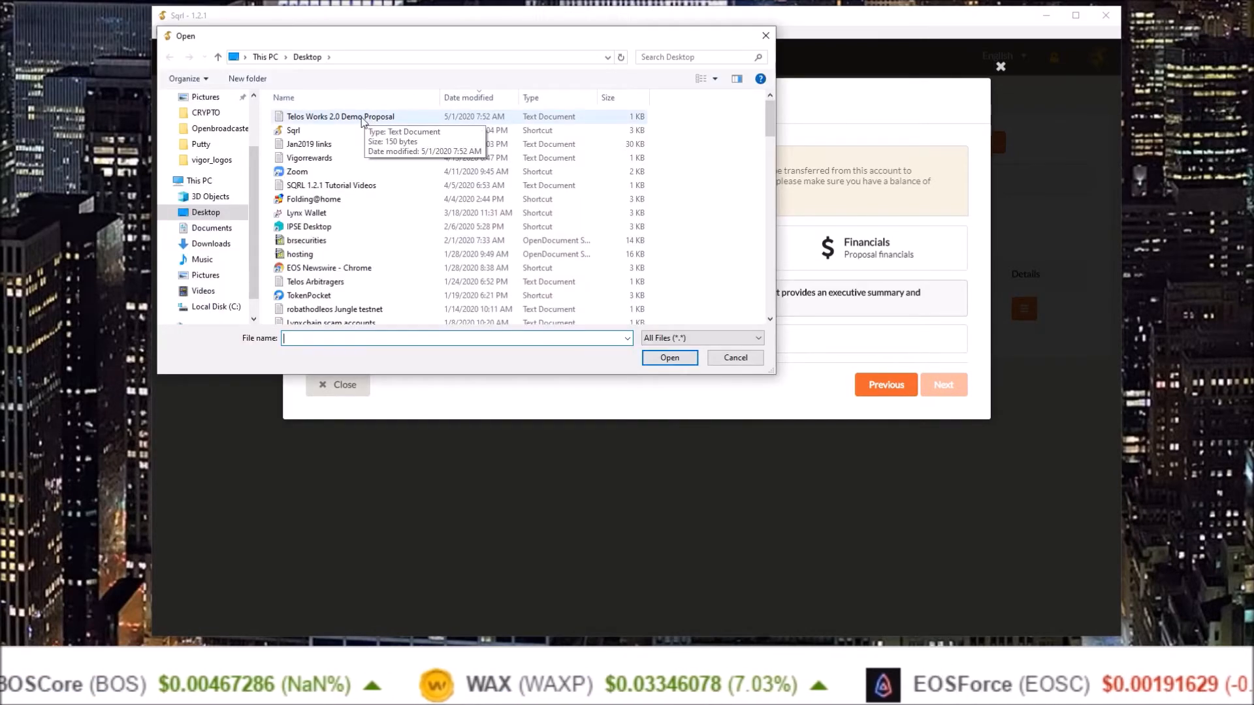
double_click(365, 117)
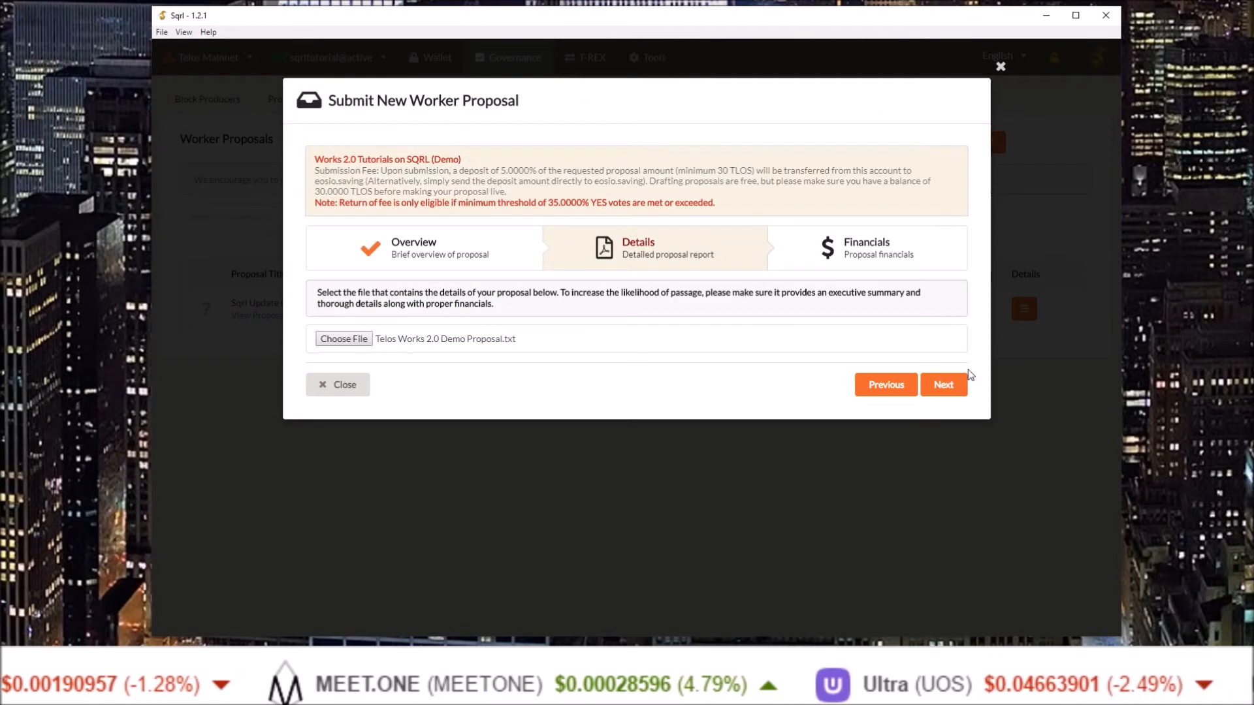
left_click(945, 385)
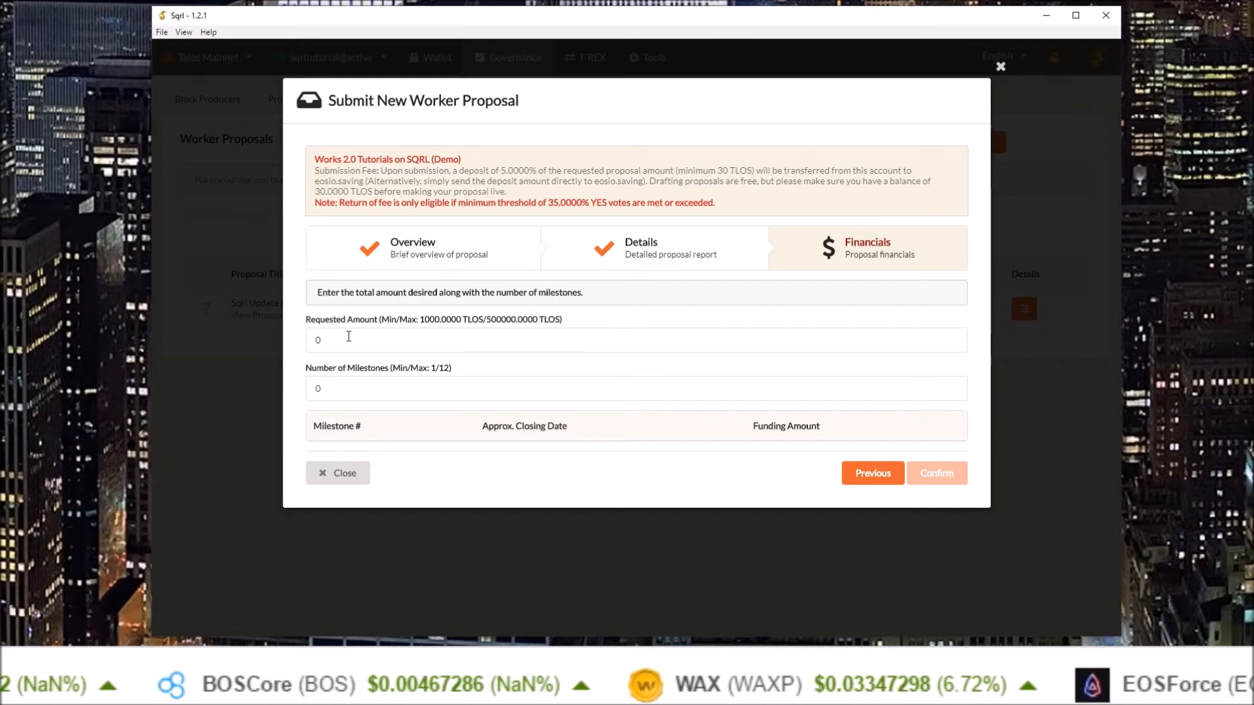
Set the proposal's requested amount to 1000 TLOS and its number of milestones to 2.
left_click(348, 336)
type("1000")
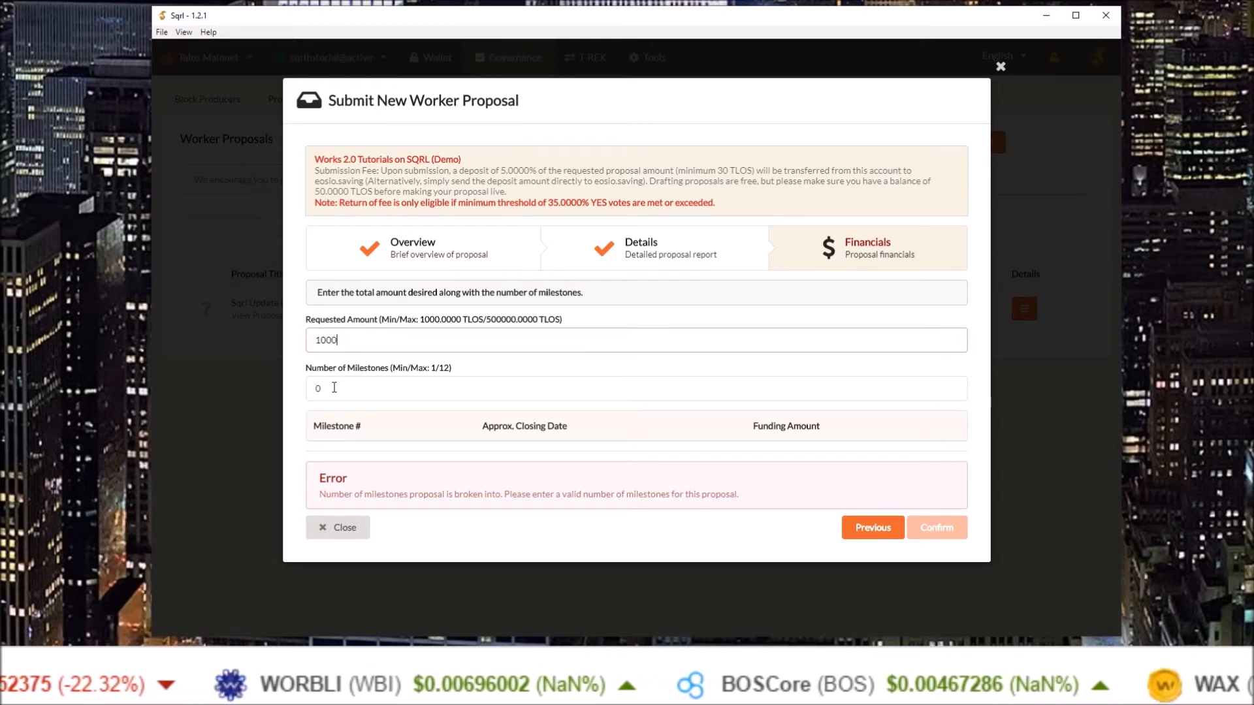
left_click(333, 387)
type("2")
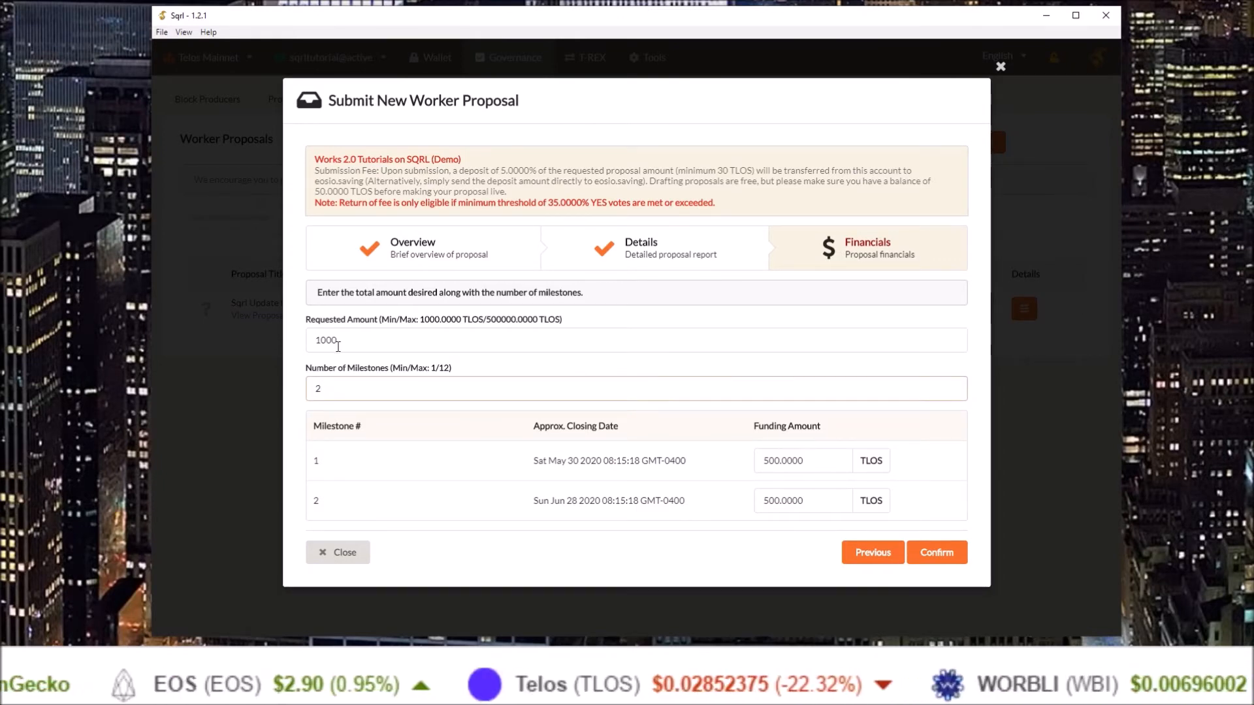
left_click(313, 339)
left_click_drag(312, 339, 357, 337)
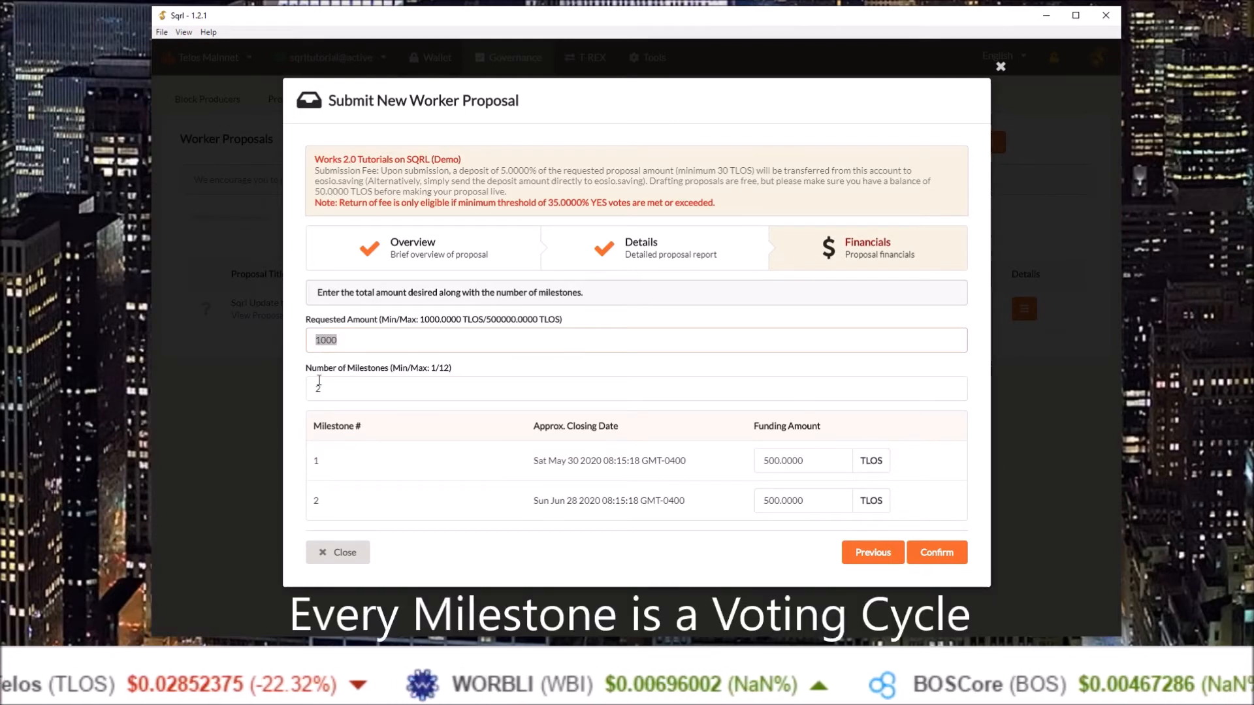
left_click_drag(316, 389, 372, 389)
left_click(372, 389)
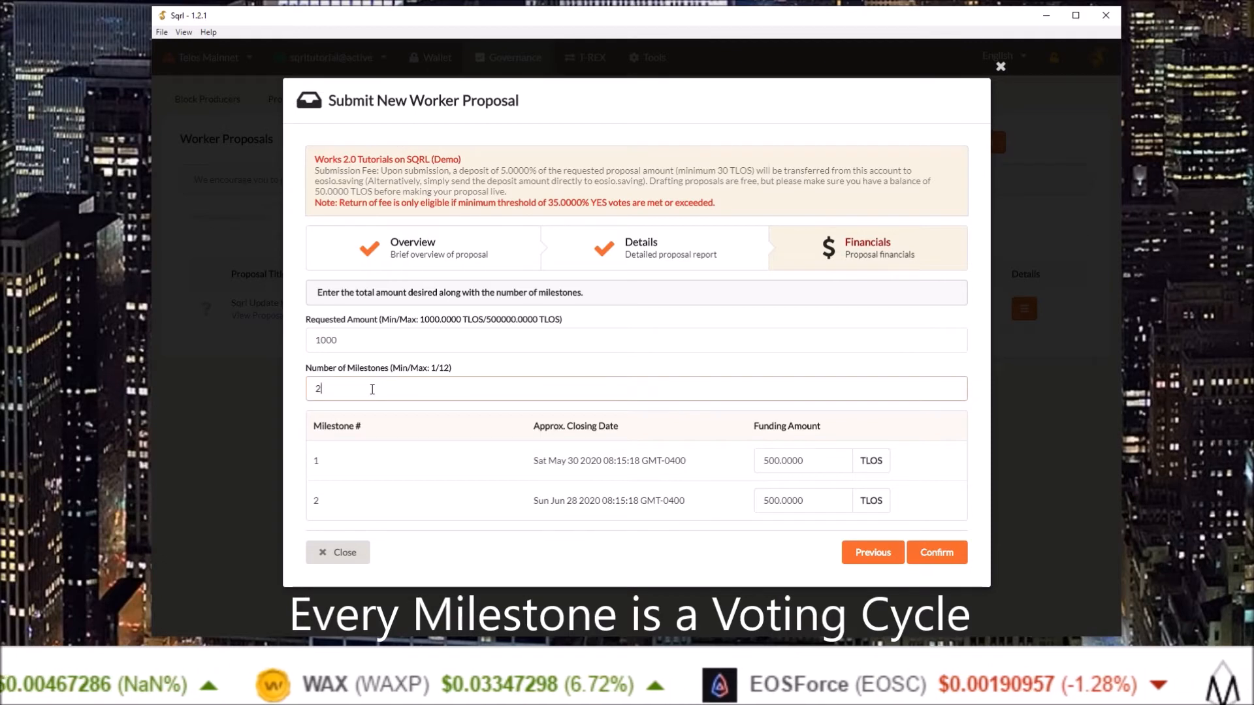
left_click(810, 462)
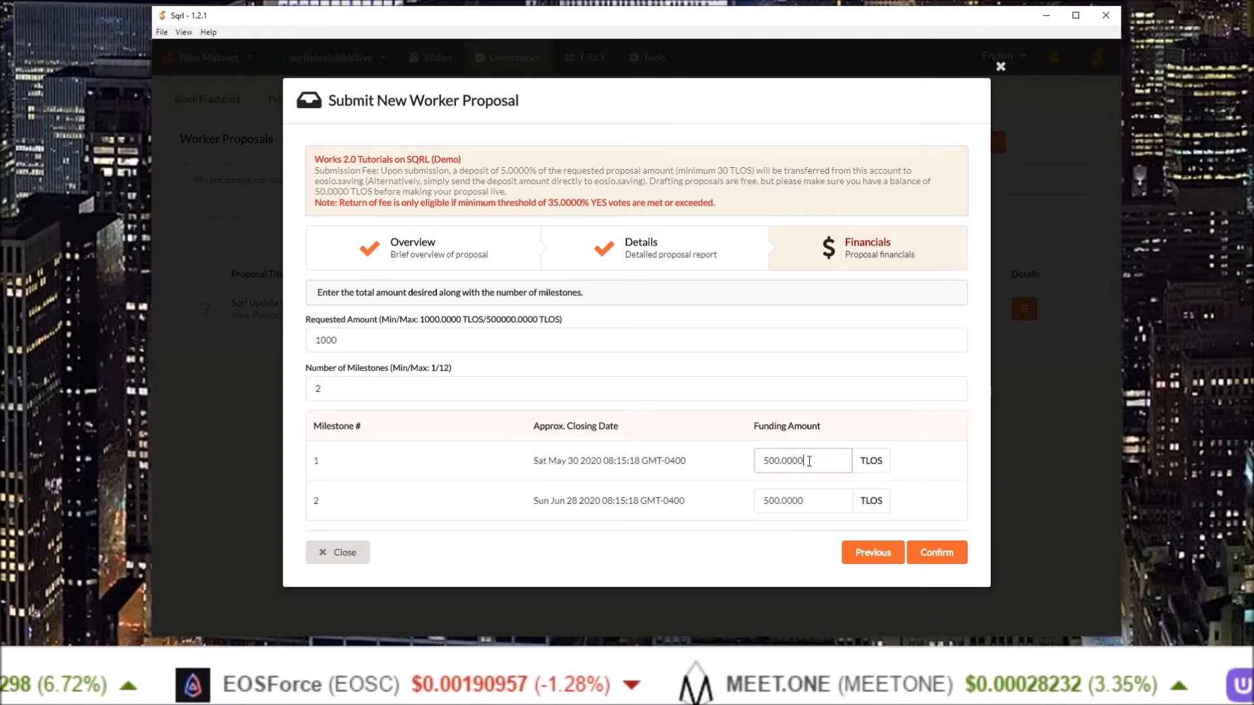
left_click(810, 501)
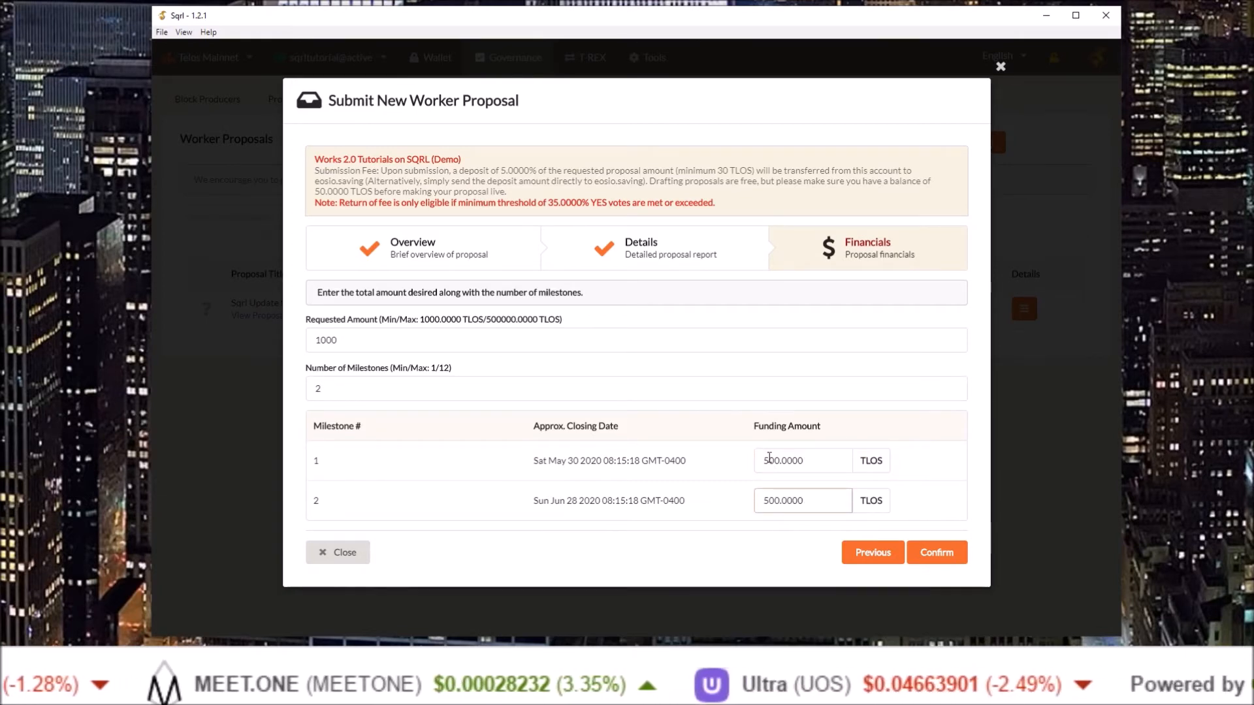
Set the funding amount to 600 TLOS for milestone 1 and 400 TLOS for milestone 2.
double_click(769, 459)
type("6")
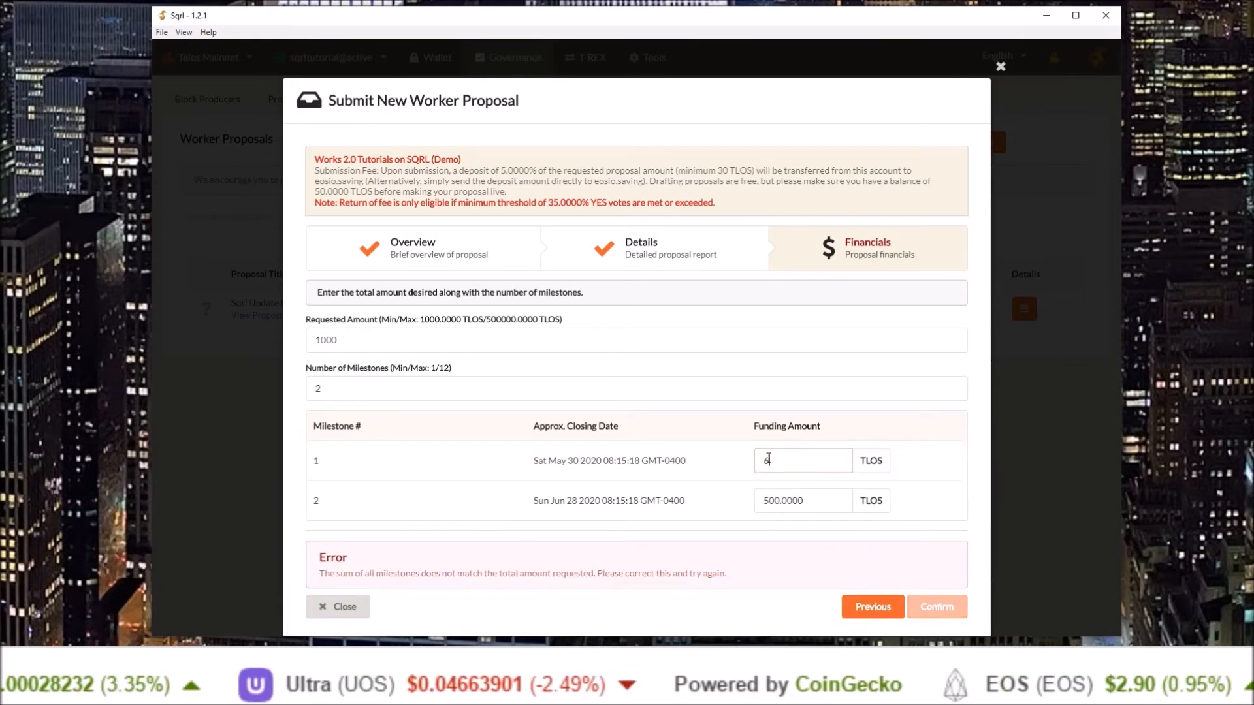
type("00")
double_click(767, 500)
type("400")
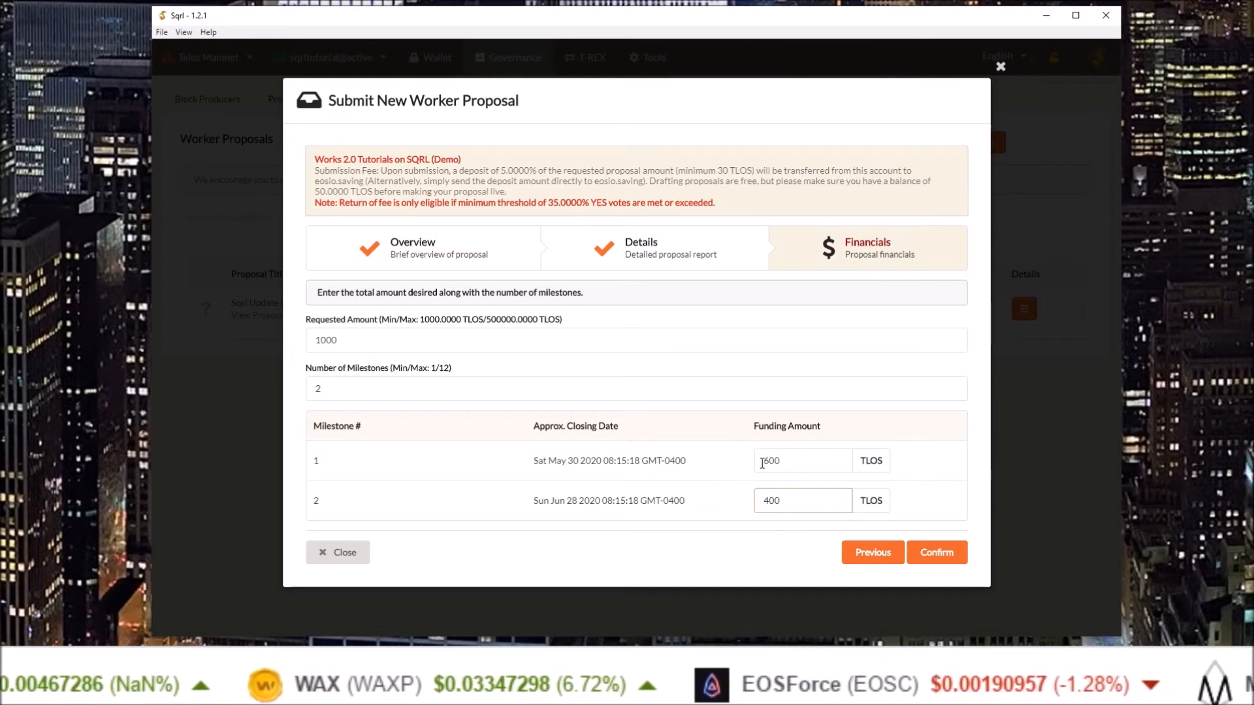
Try a funding amount of 300 TLOS for milestone 2, and set it back to 400 TLOS.
double_click(341, 338)
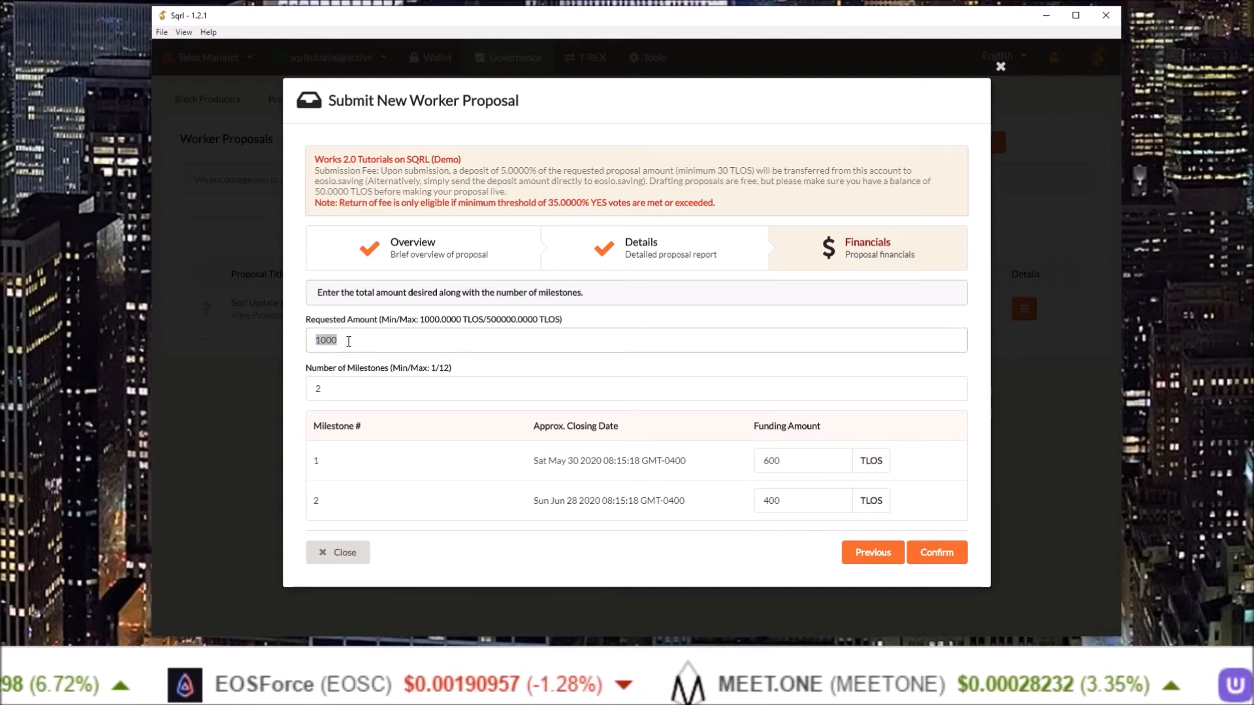
left_click(349, 341)
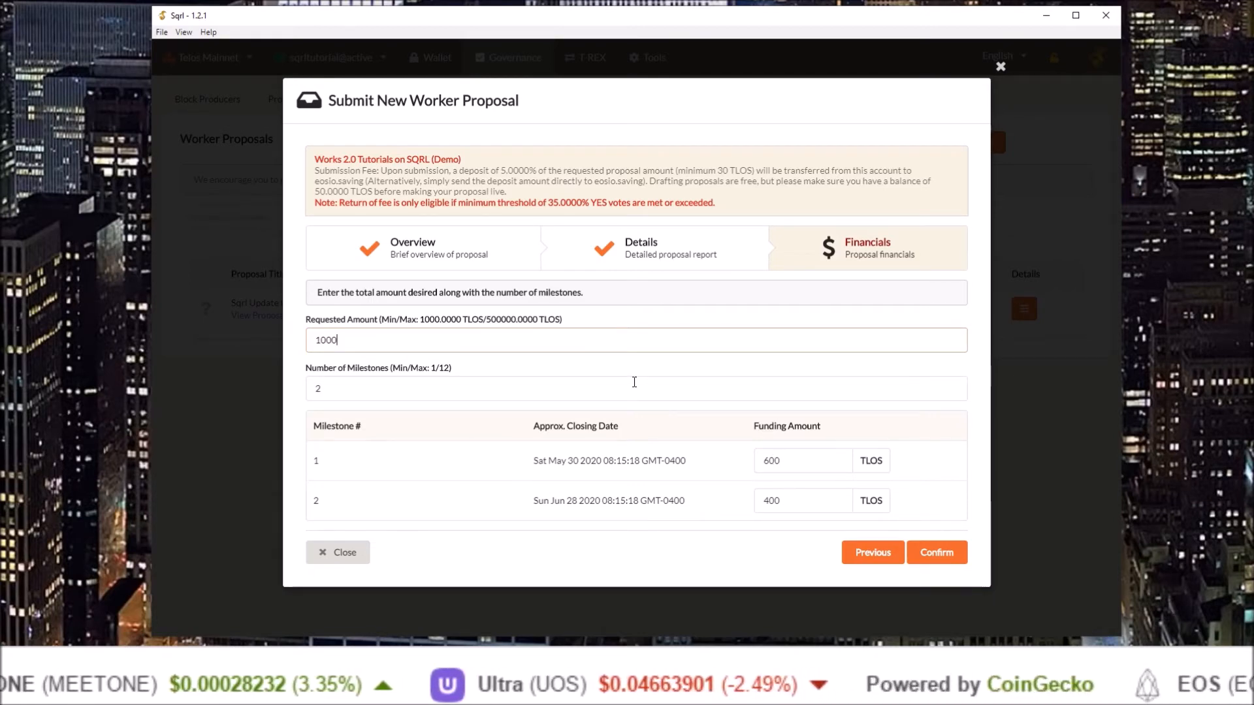
double_click(783, 507)
type("300")
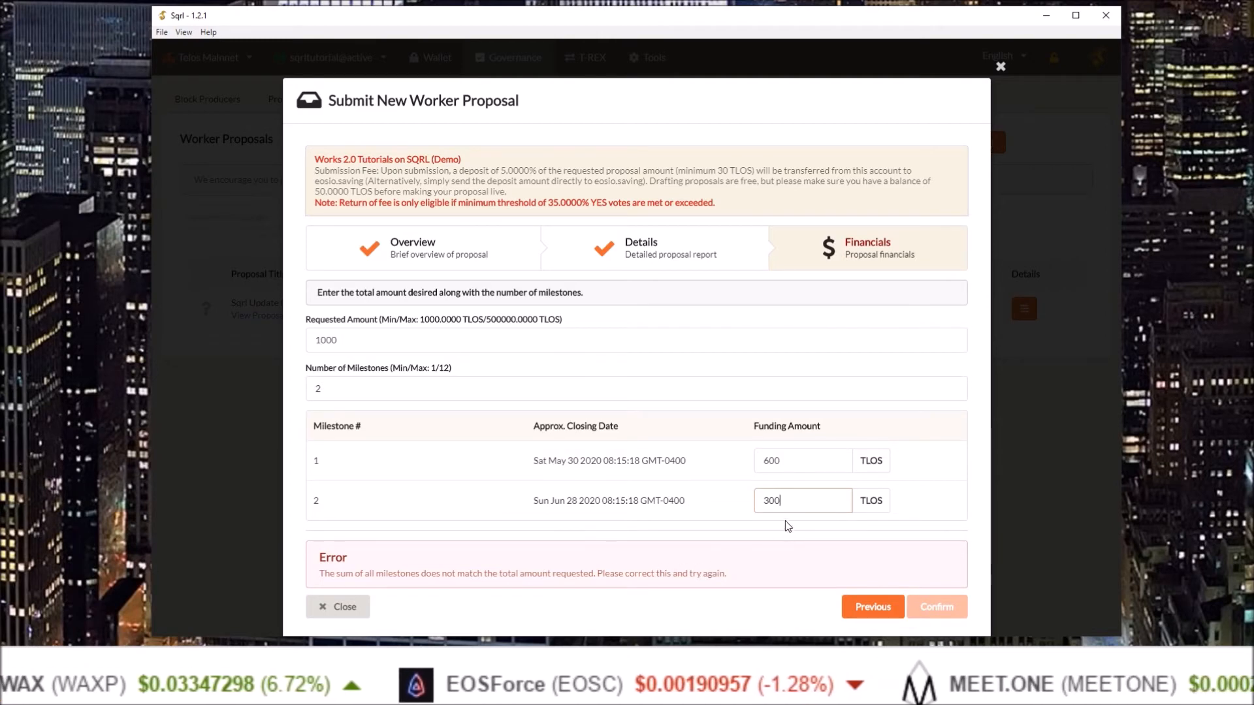
double_click(782, 502)
type("400")
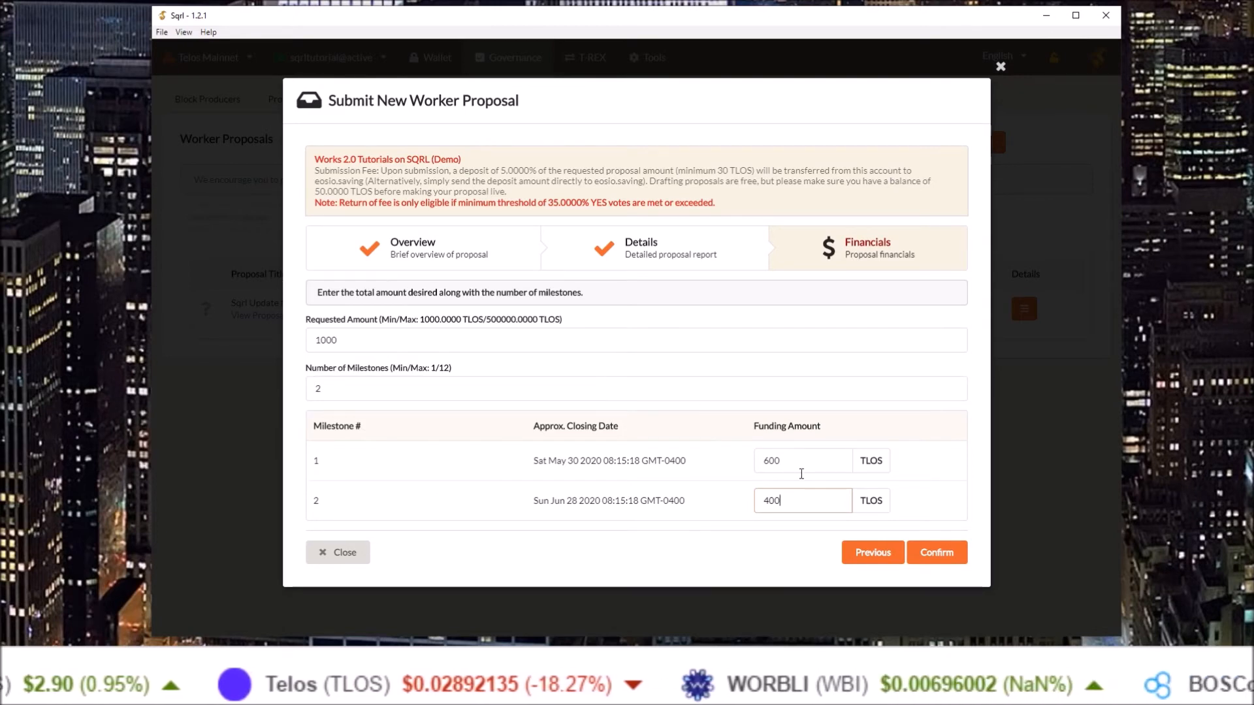
Confirm the entered proposal, submit it as a draft, and check its status in the worker proposals list.
left_click(934, 554)
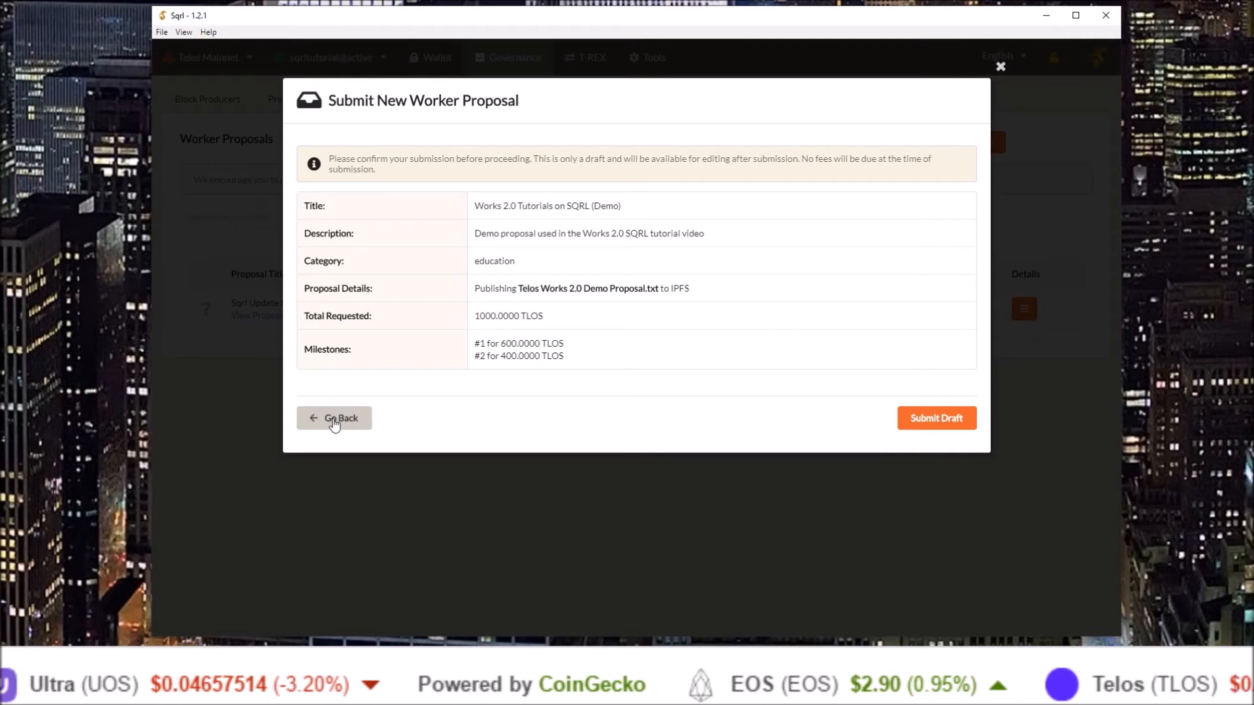
left_click(941, 421)
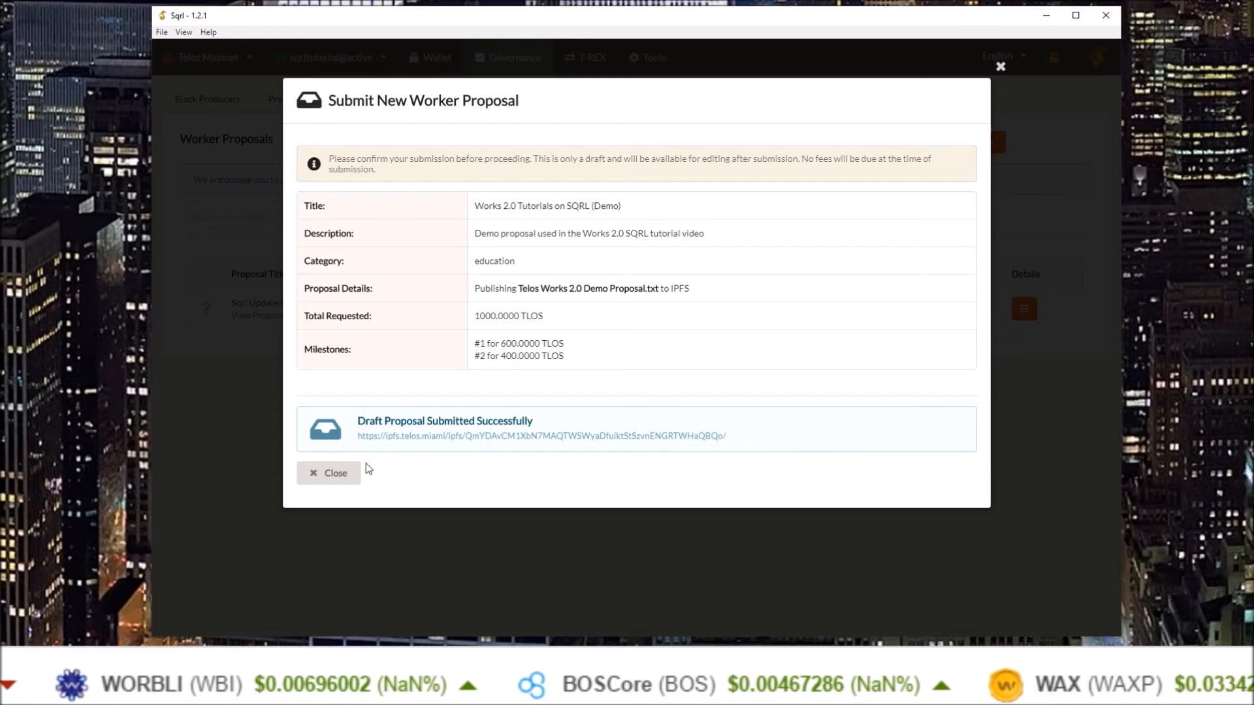
left_click(341, 474)
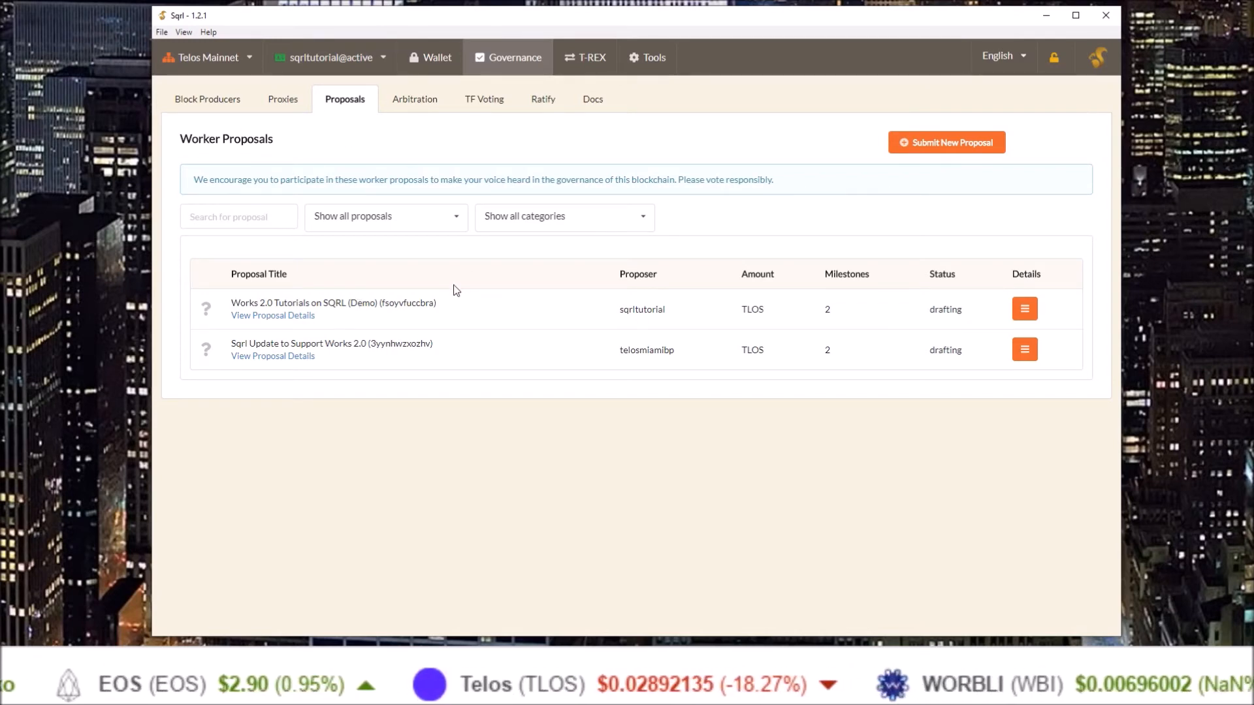
left_click_drag(922, 312, 952, 309)
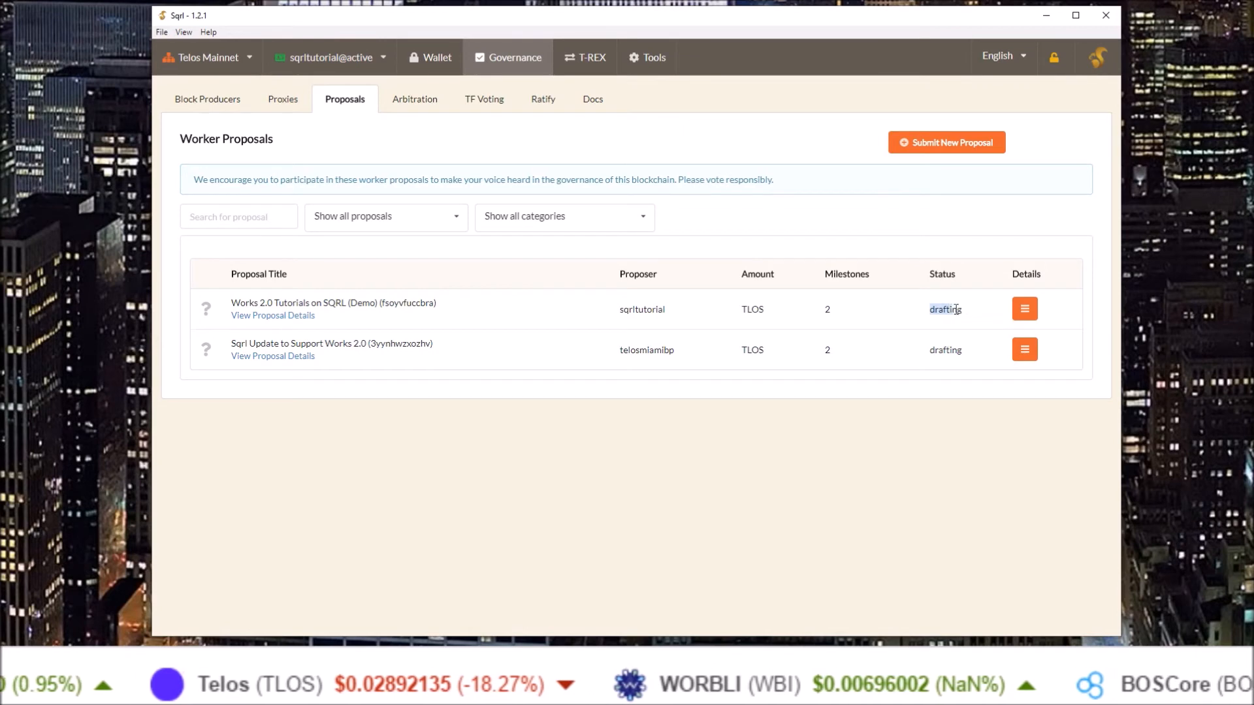
left_click(1003, 311)
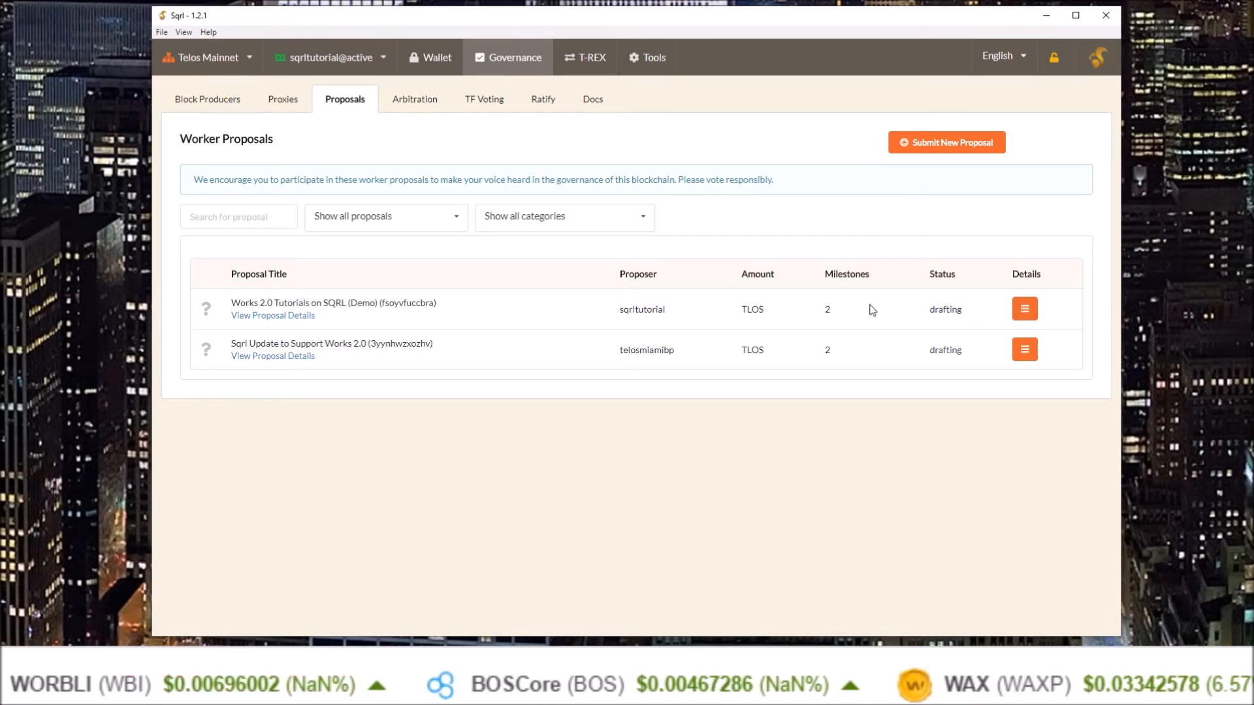
Start the voting ballot for the "Works 2.0 Tutorials on SQRL (Demo)" proposal, check its status, and close its details.
left_click(1024, 309)
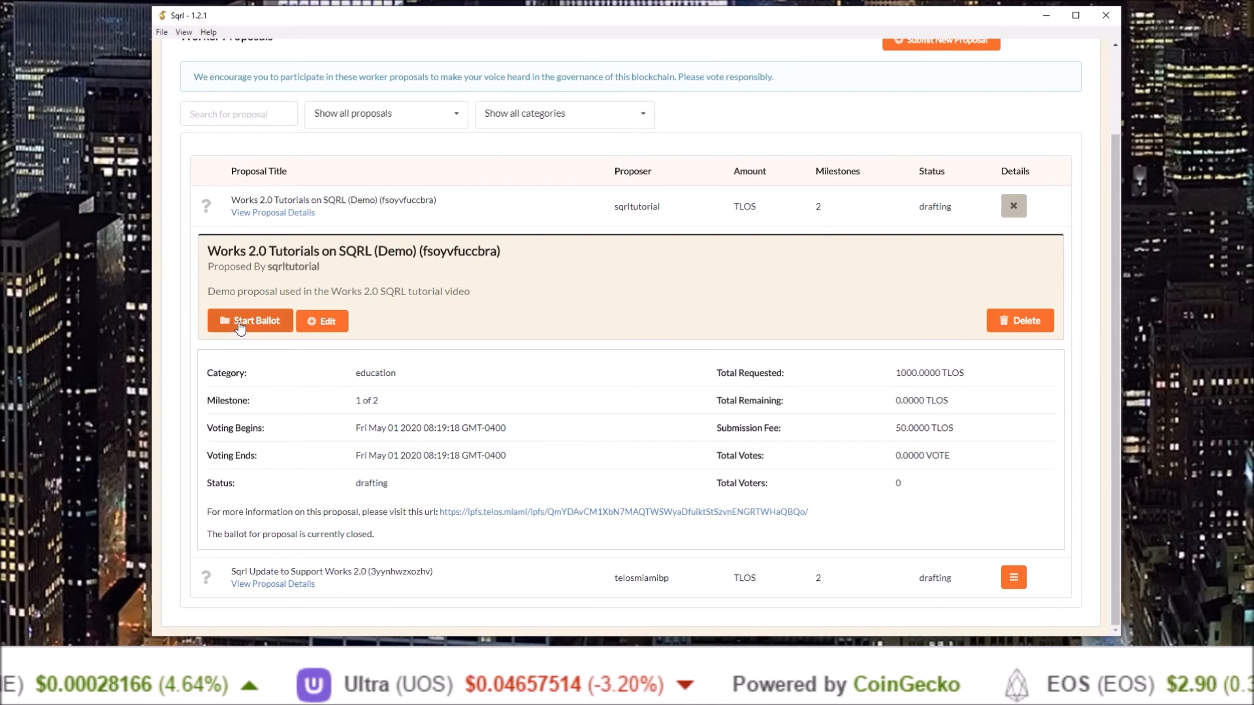
left_click(239, 323)
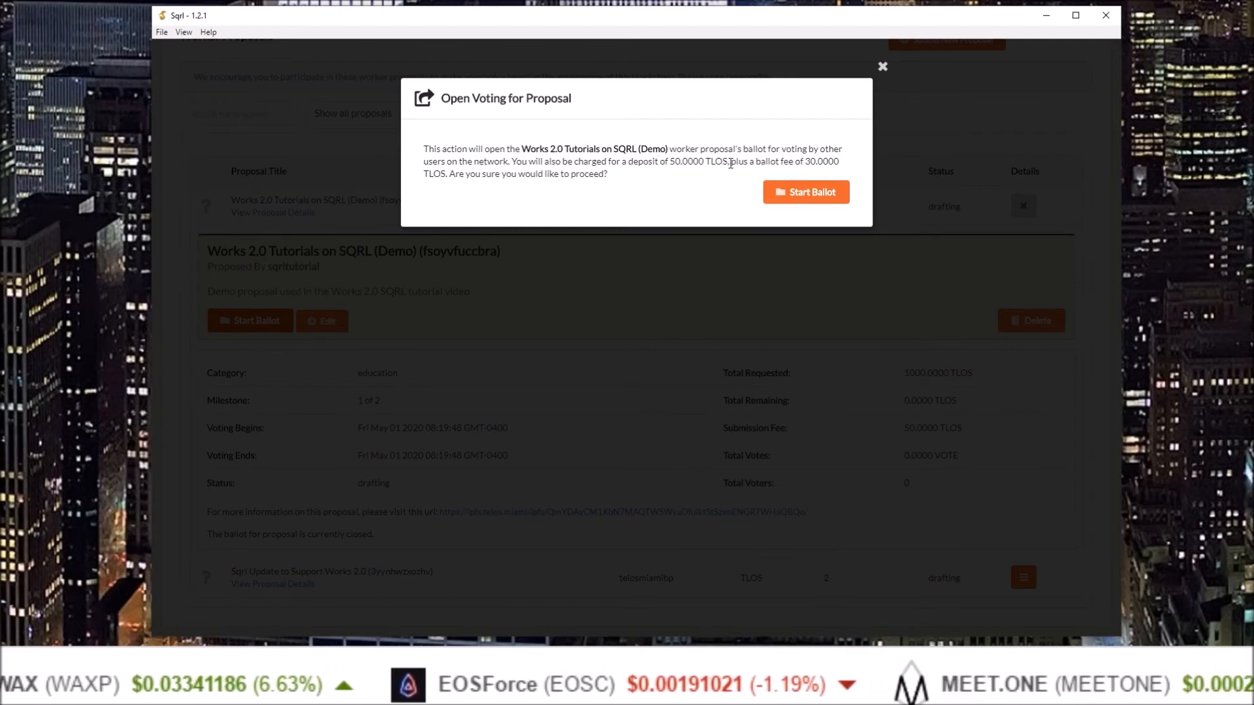
left_click_drag(669, 161, 728, 161)
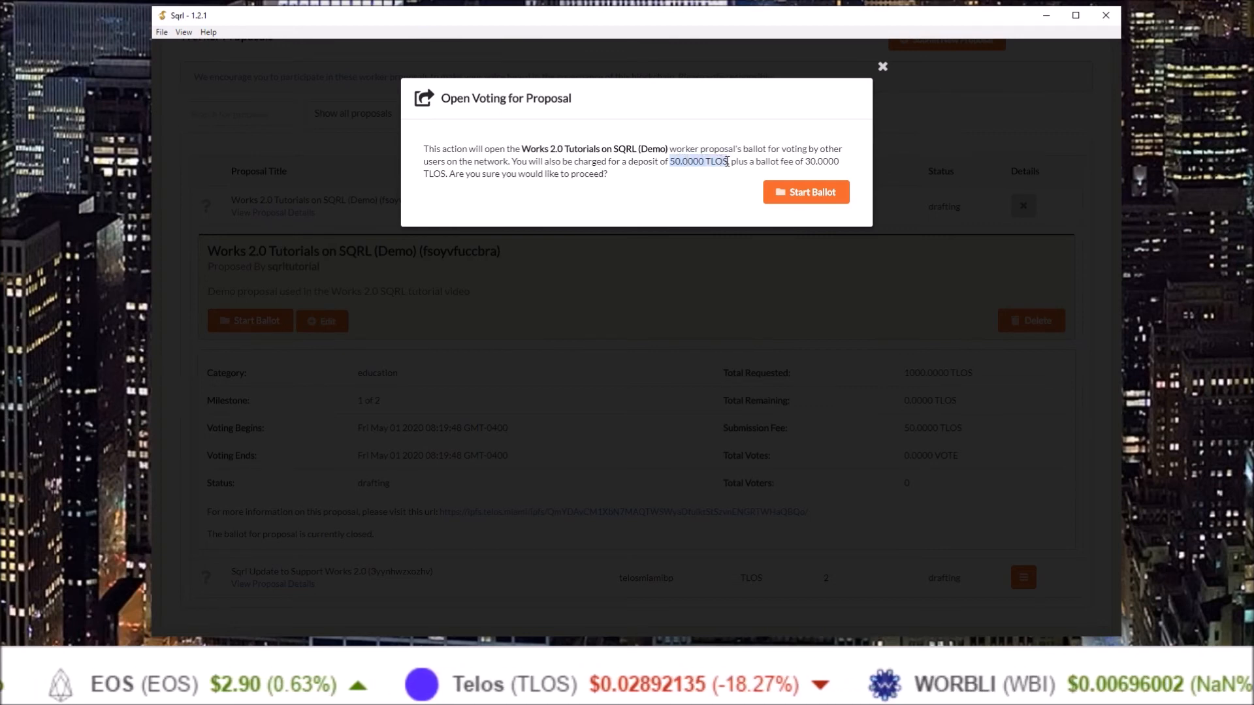
left_click_drag(806, 162, 839, 164)
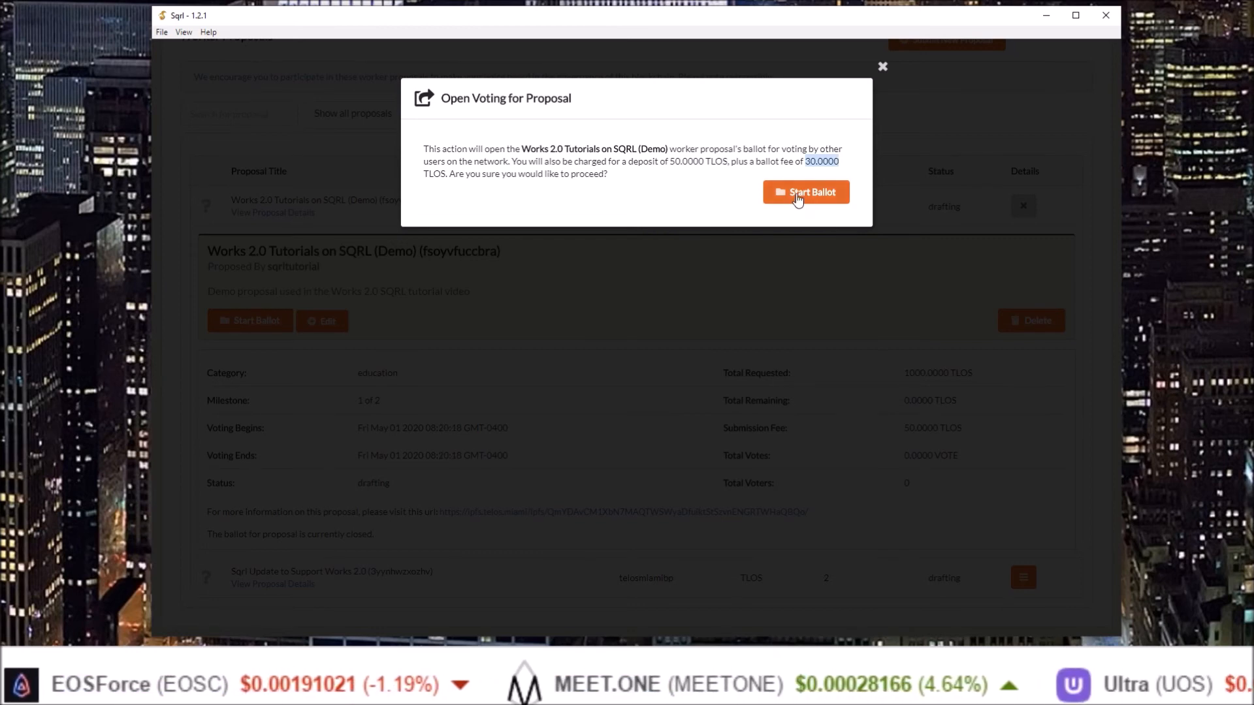
left_click(798, 197)
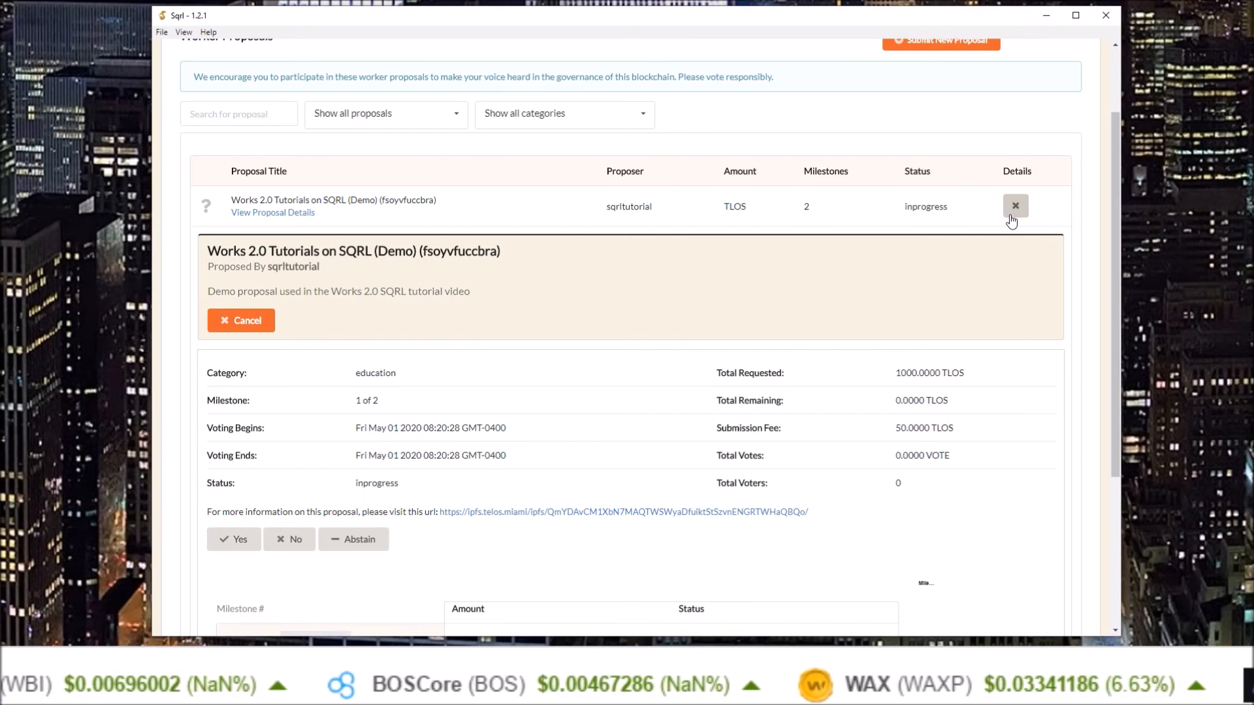
left_click_drag(905, 206, 948, 207)
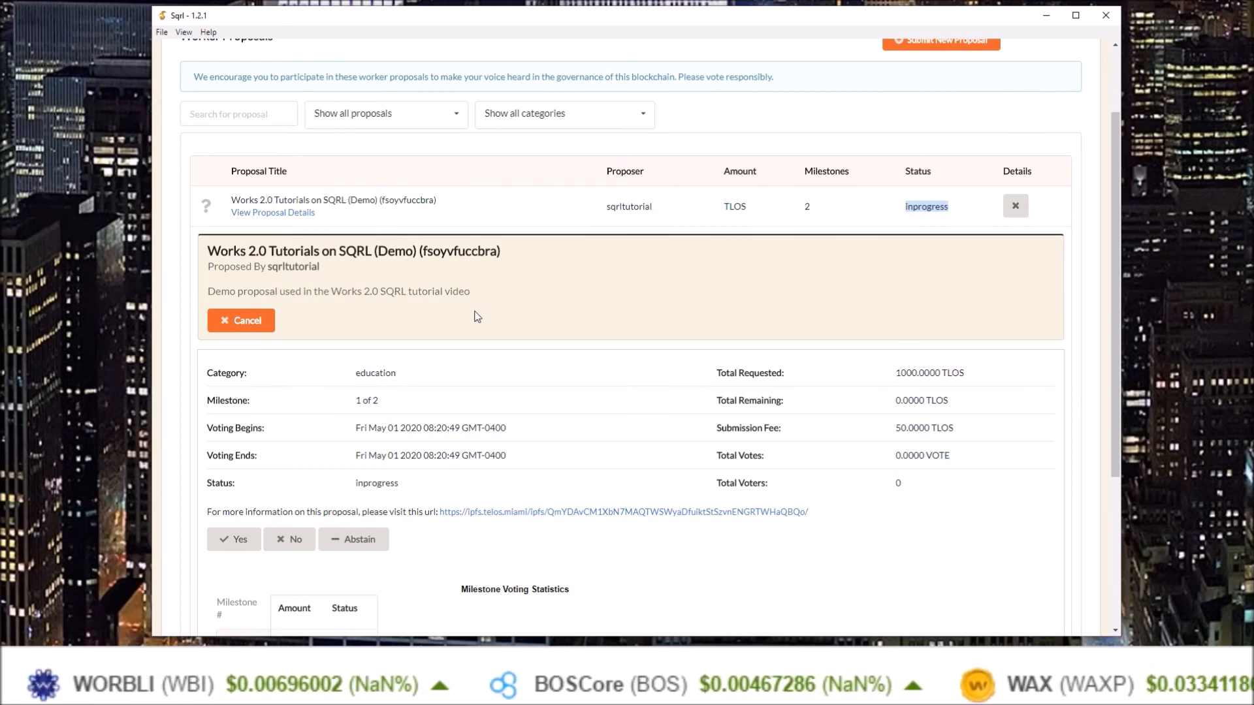
left_click(243, 321)
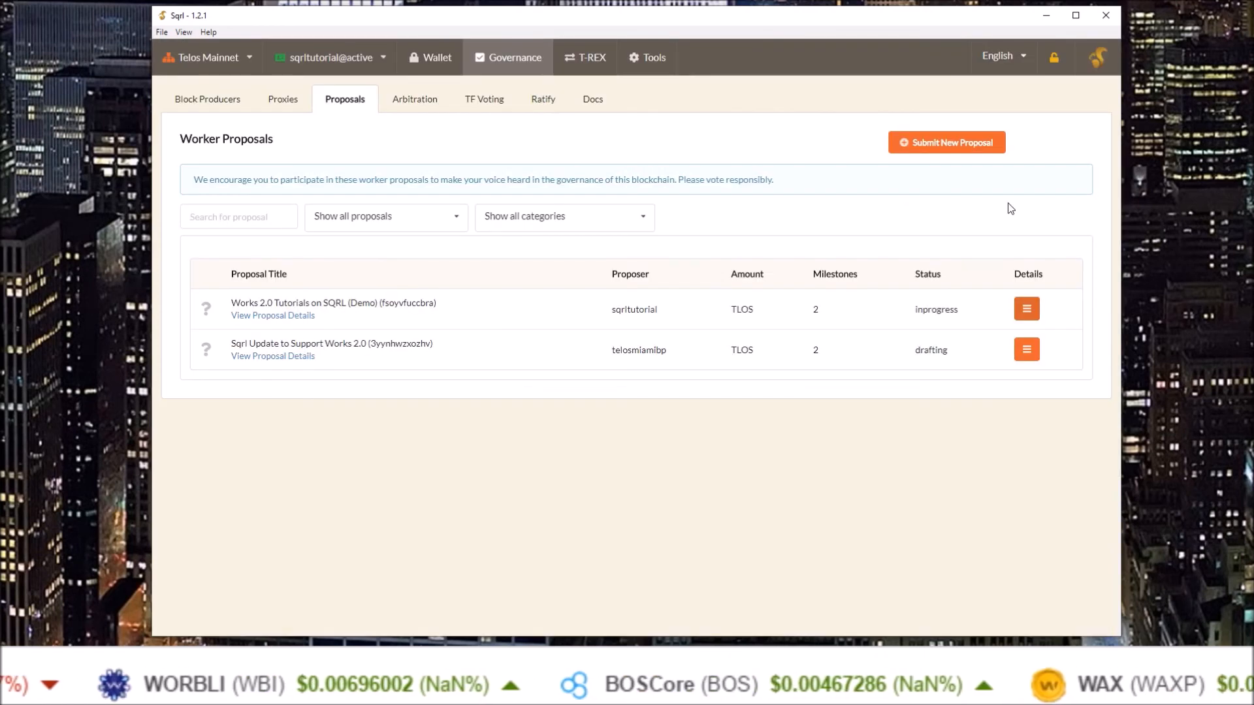